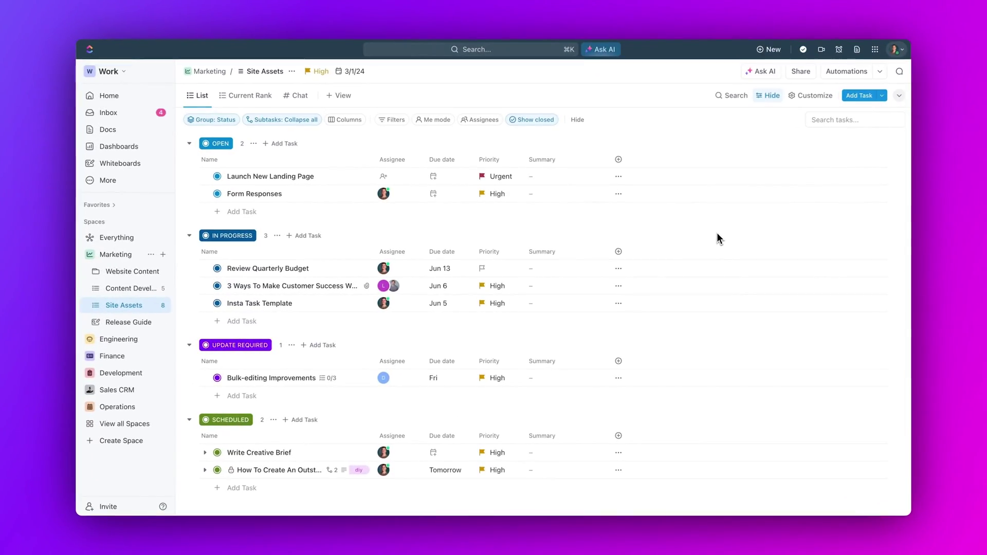
Build a Site Assets automation: when all subtasks are resolved, change status to COMPLETED
left_click(868, 95)
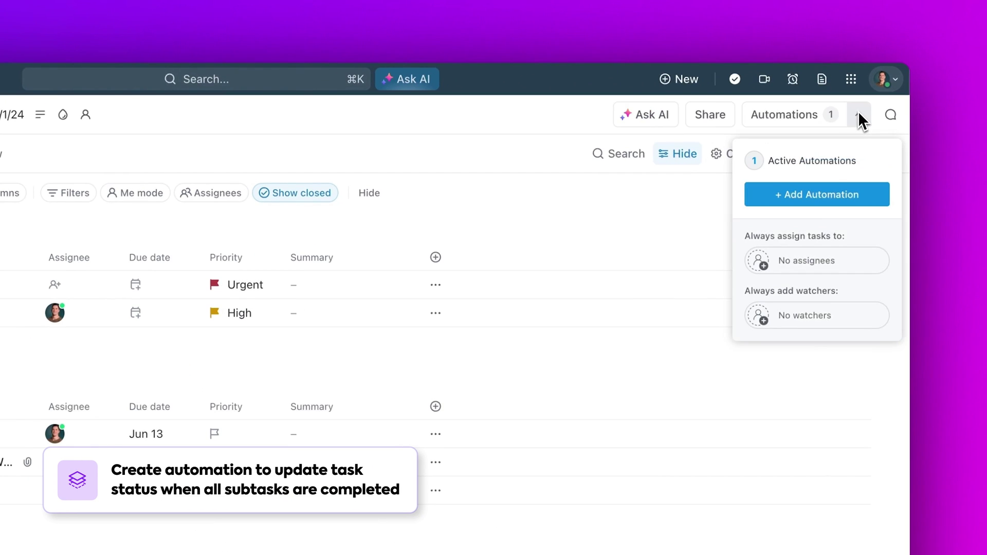
left_click(835, 160)
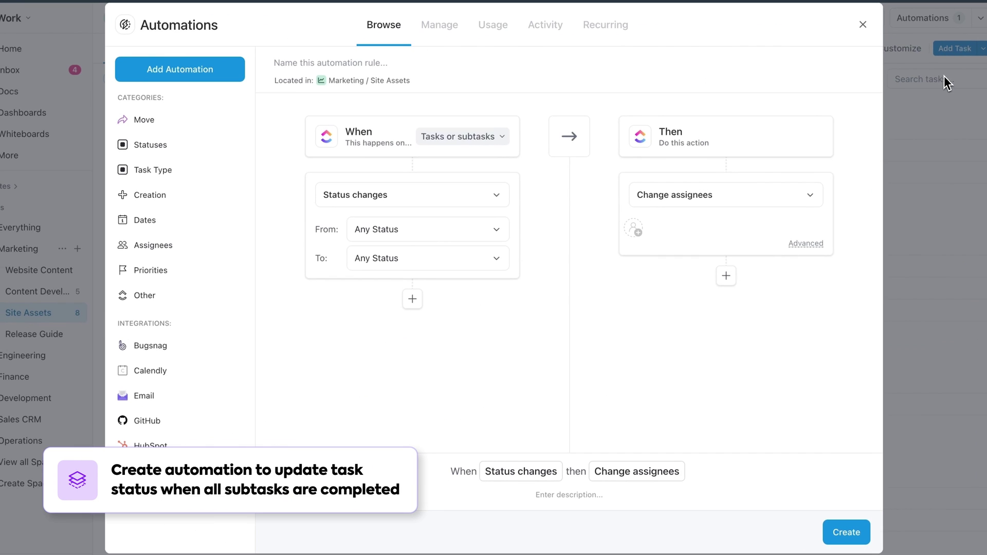
left_click(418, 194)
left_click(393, 278)
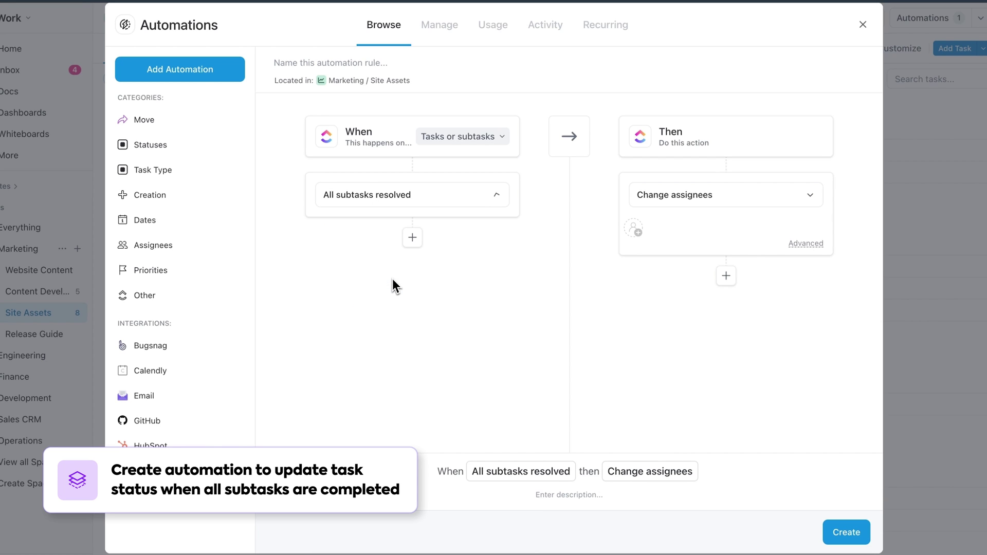
left_click(645, 197)
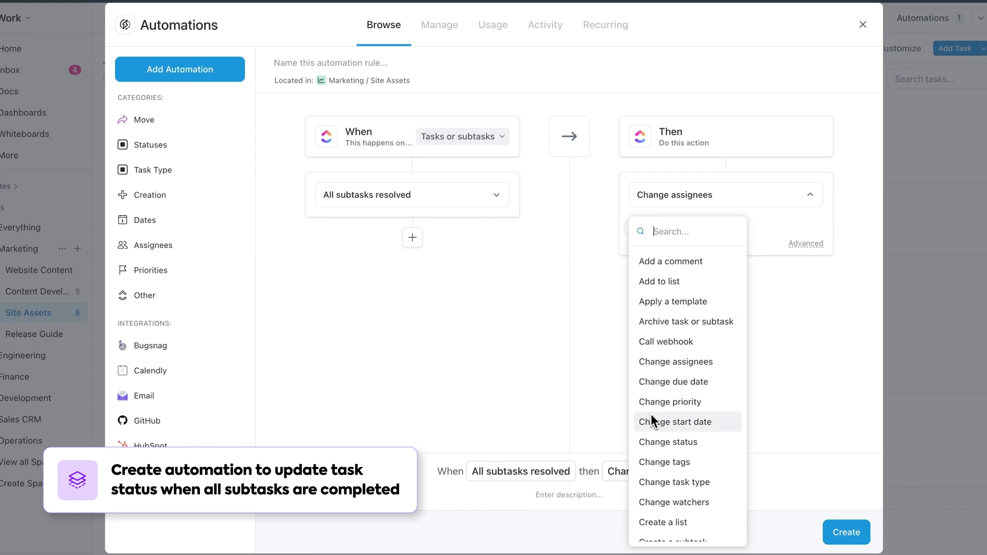
left_click(651, 438)
left_click(660, 242)
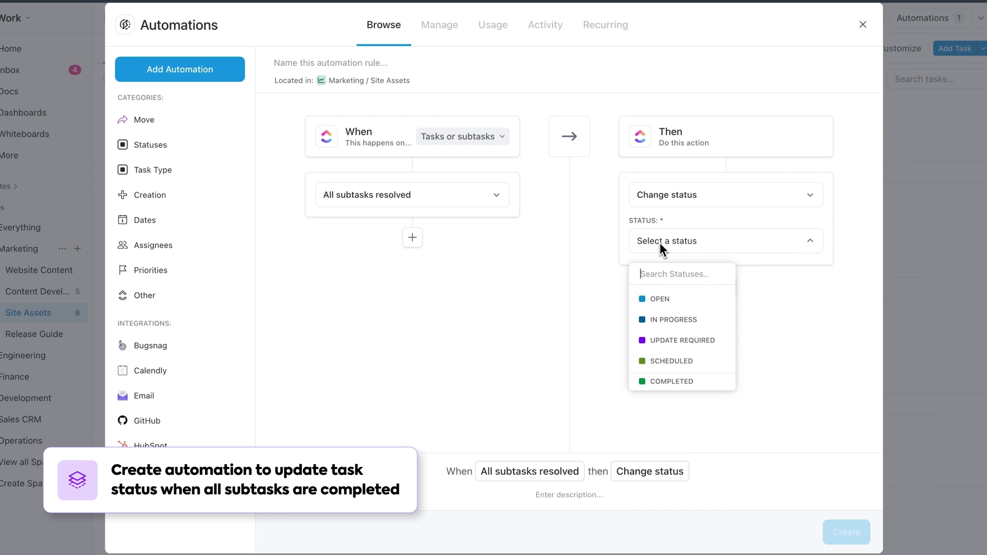
left_click(667, 383)
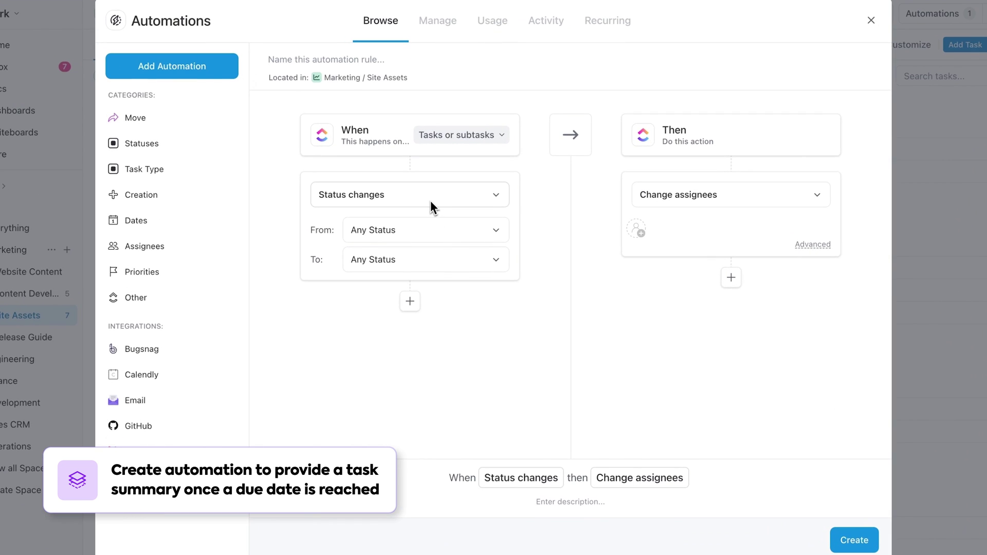
Start an automation triggered when a task's due date arrives, using a Set Custom Field action
left_click(442, 212)
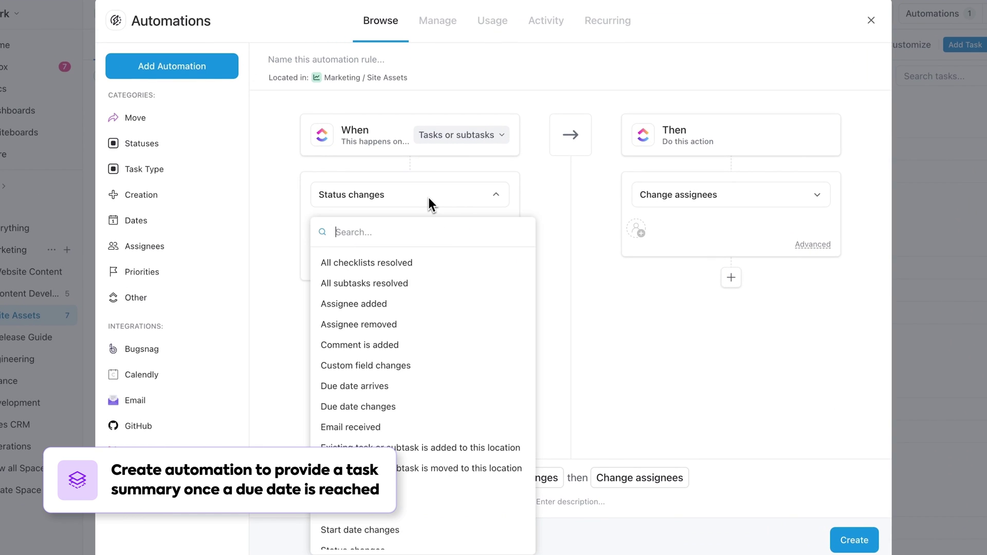
left_click(391, 385)
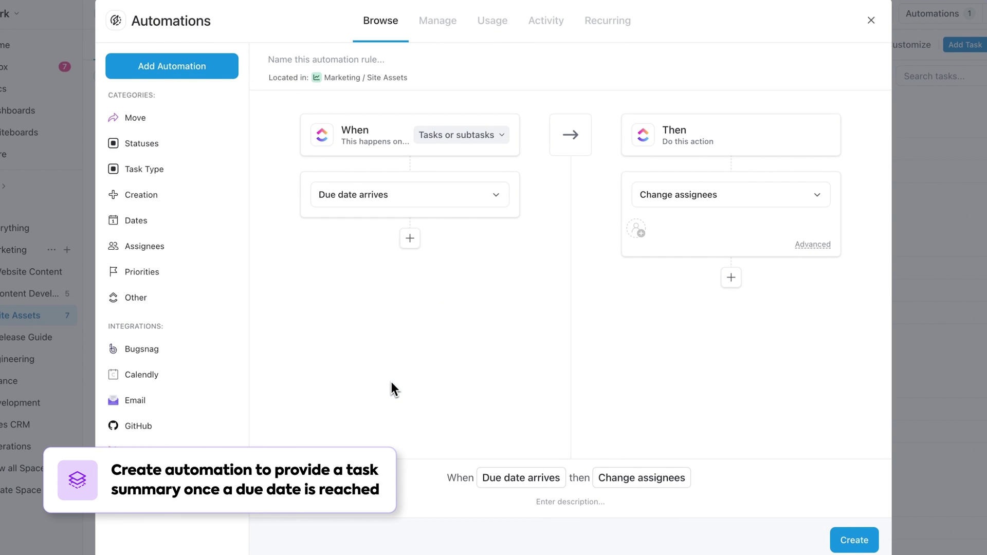
left_click(671, 201)
scroll(671, 275, "down", 3)
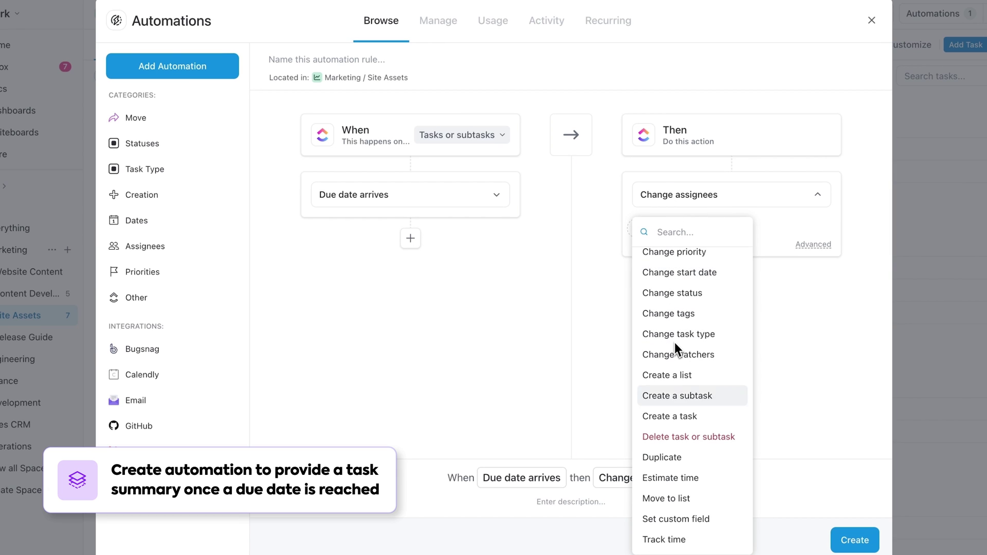
left_click(678, 518)
Target the AI Summary field, save the automation, and view a task's generated summary
left_click(667, 250)
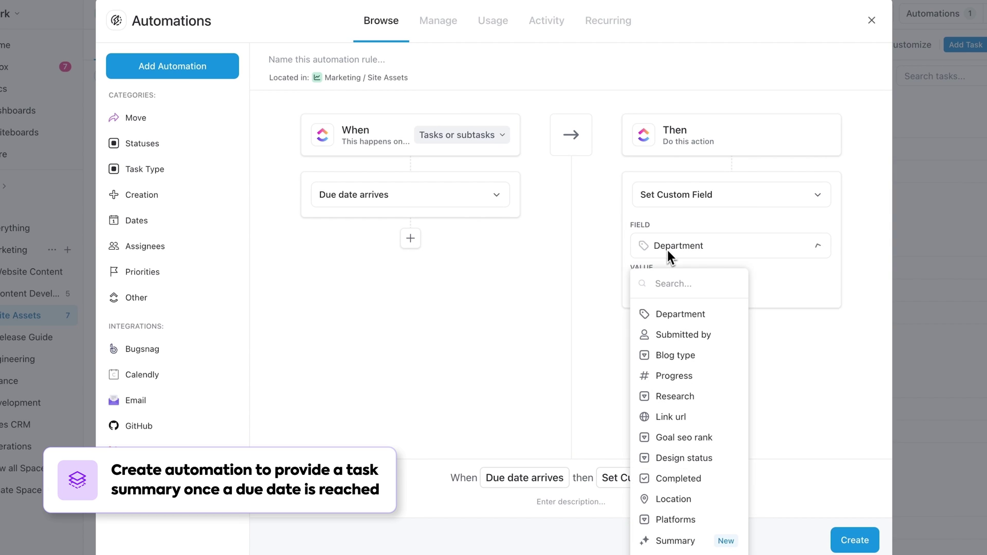
left_click(675, 541)
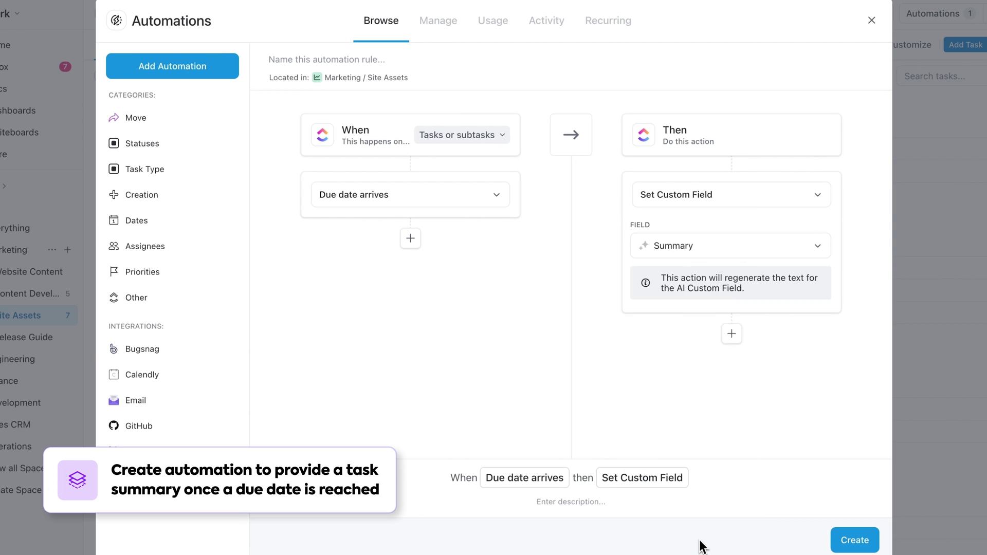
left_click(843, 542)
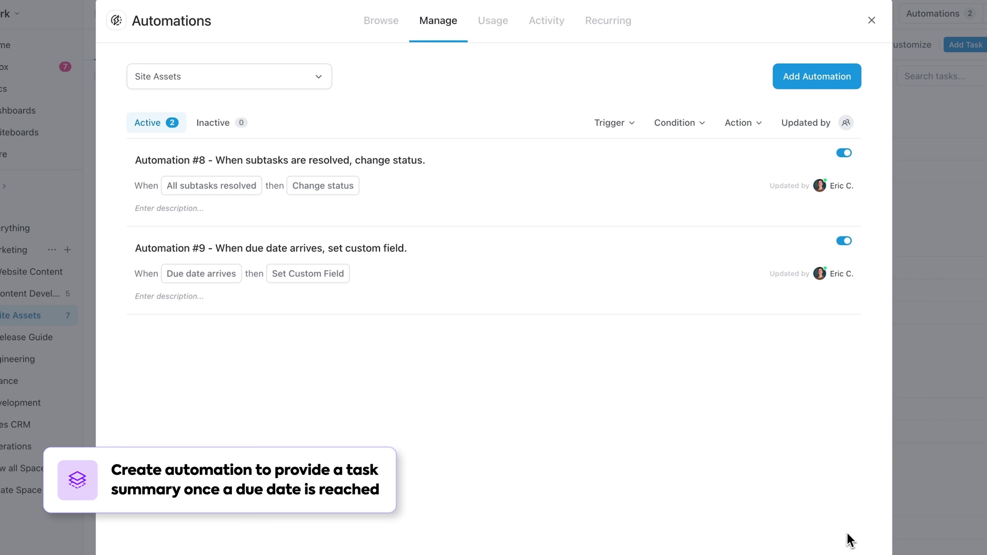
left_click(871, 20)
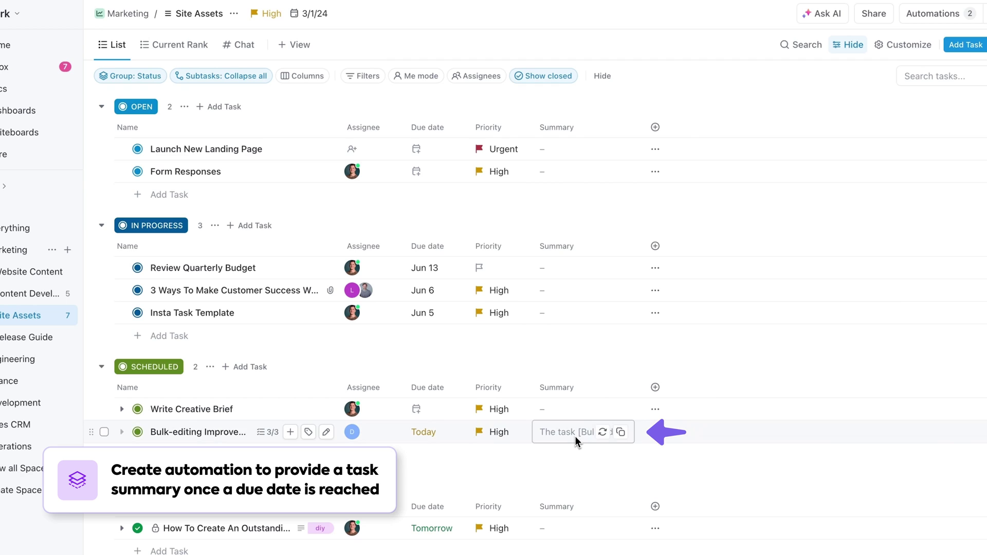
mouse_move(575, 436)
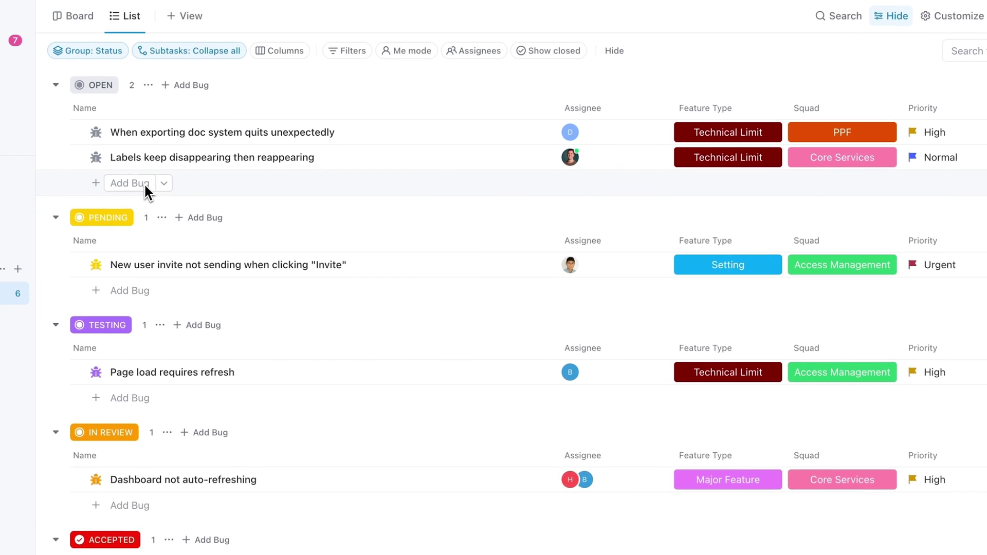
Add a bug named 'Sidebar not loading' to the OPEN group and save it
left_click(240, 212)
type("Sidebar not loading")
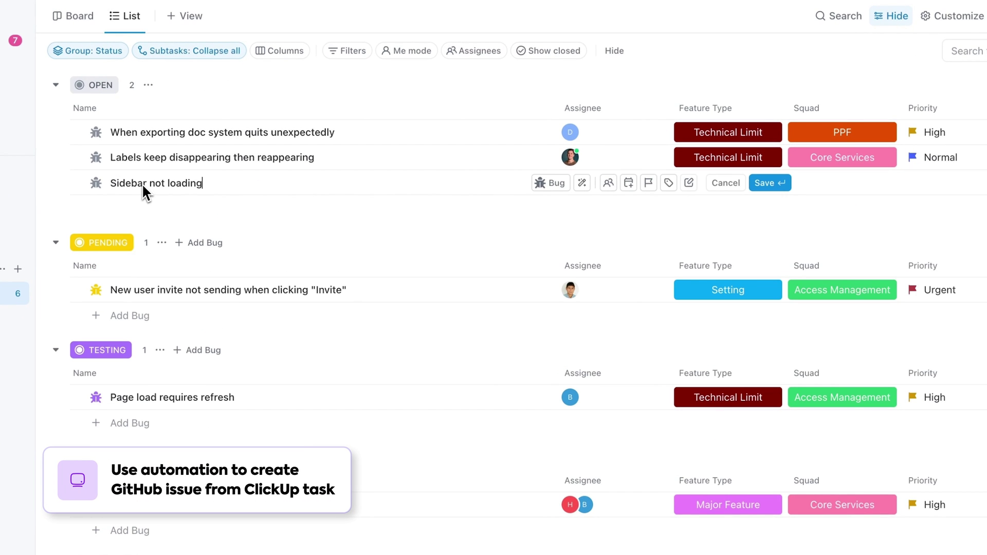
left_click(769, 184)
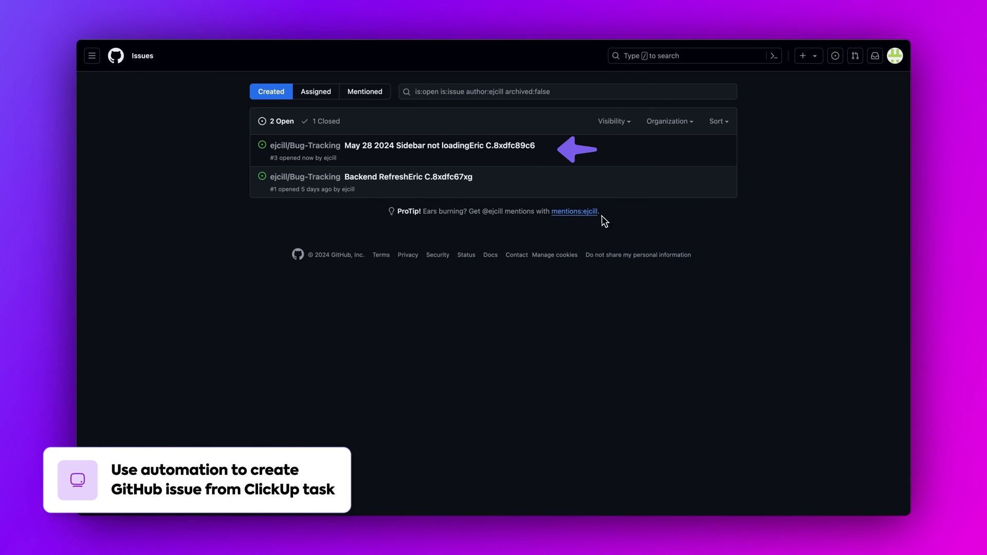
Open the new 'Sidebar not loading' issue in the Bug-Tracking repository
left_click(440, 149)
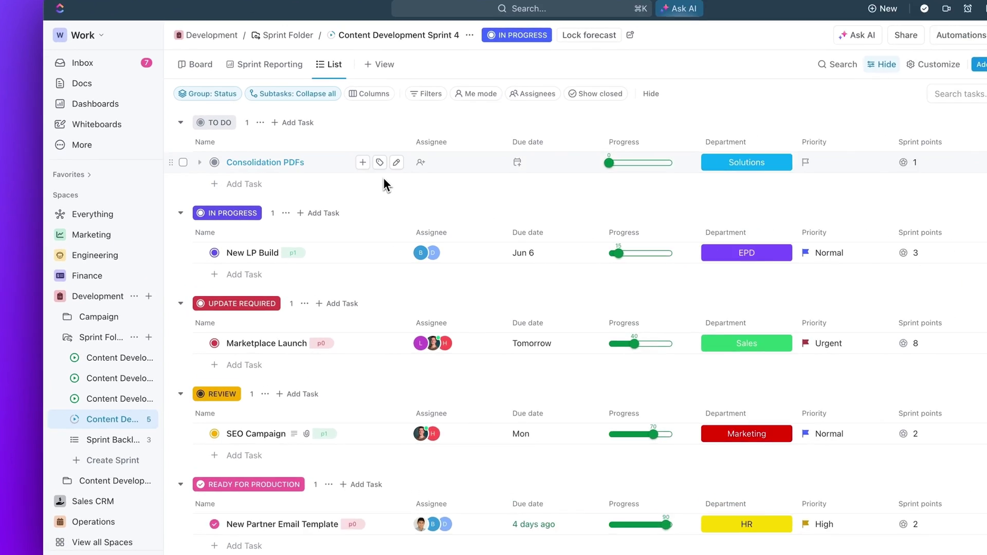
Tag Consolidation PDFs as backlog, then view it in the Sprint Backlog list
left_click(354, 177)
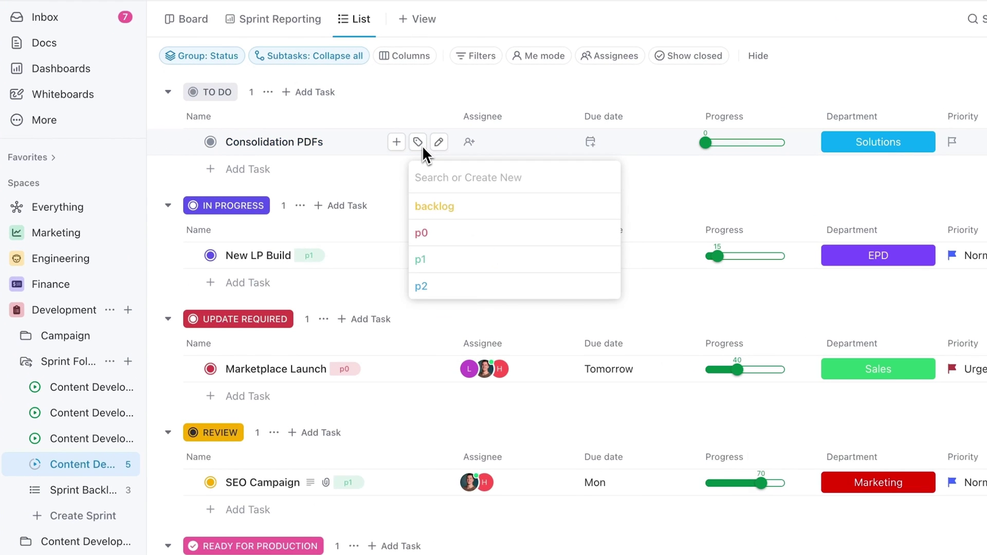
left_click(430, 204)
left_click(392, 200)
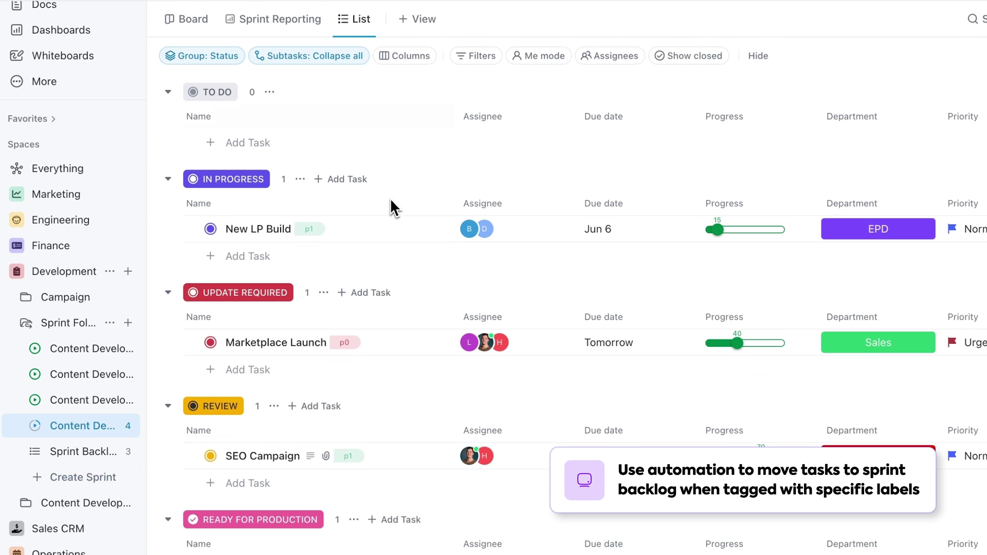
left_click(94, 452)
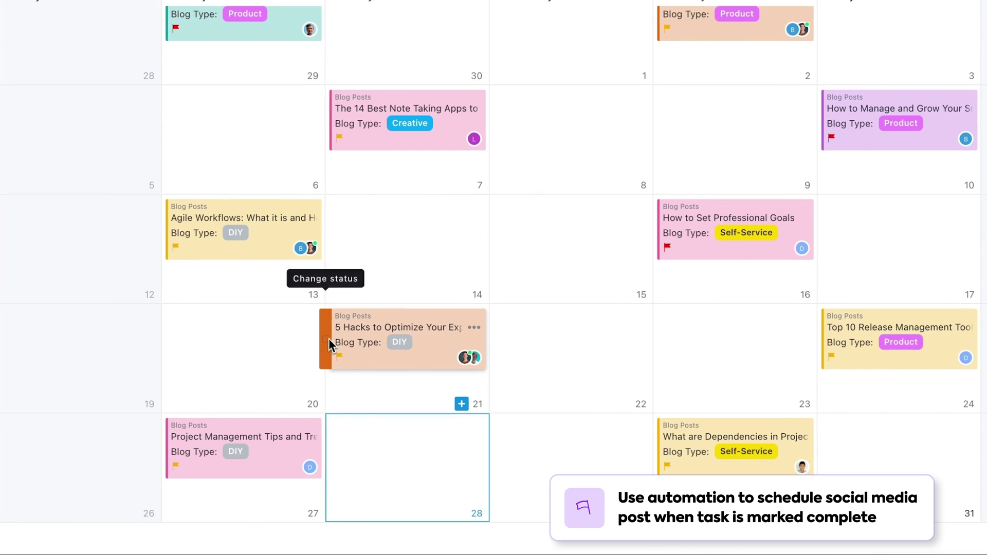
Set the 21st's blog post to COMPLETE and open the resulting Social Media Blog Post task
left_click(389, 378)
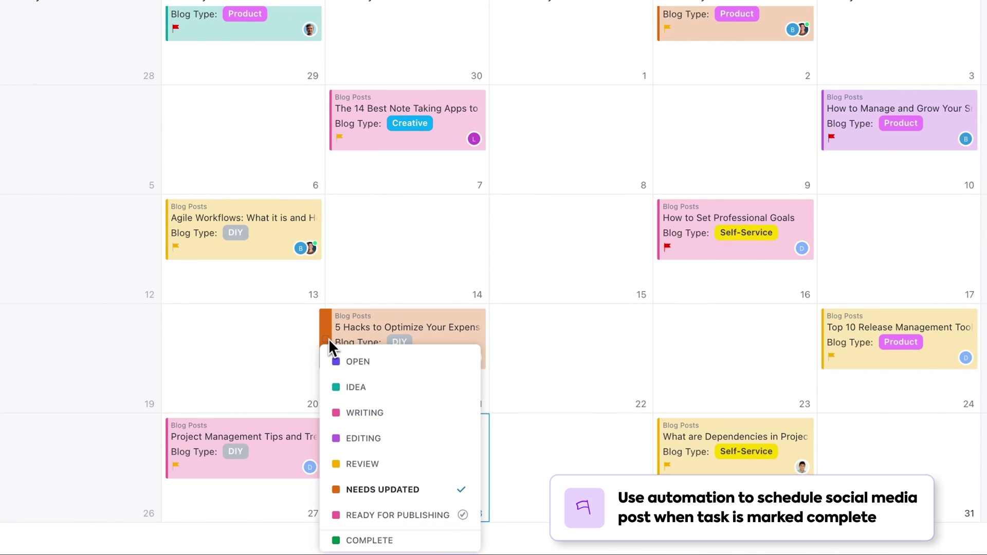
left_click(359, 539)
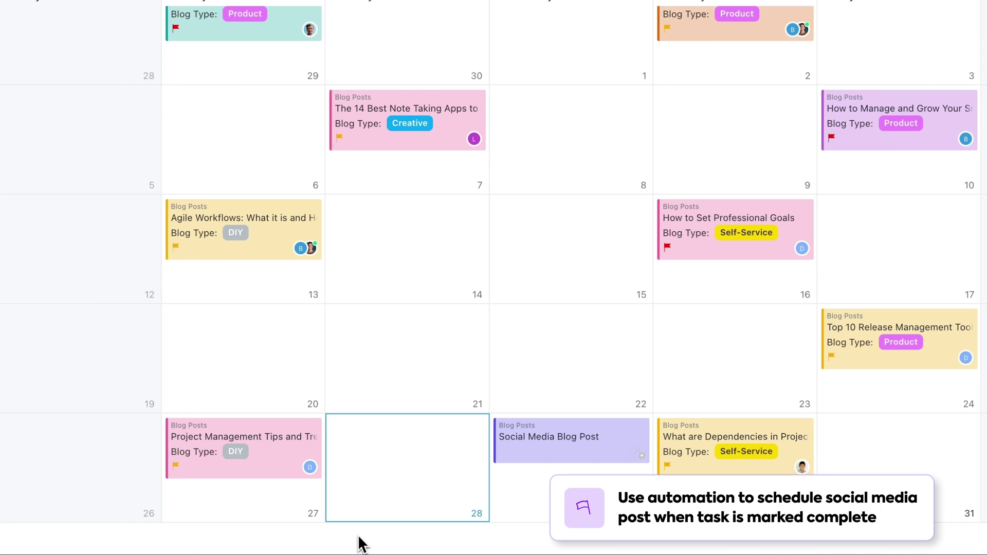
left_click(538, 455)
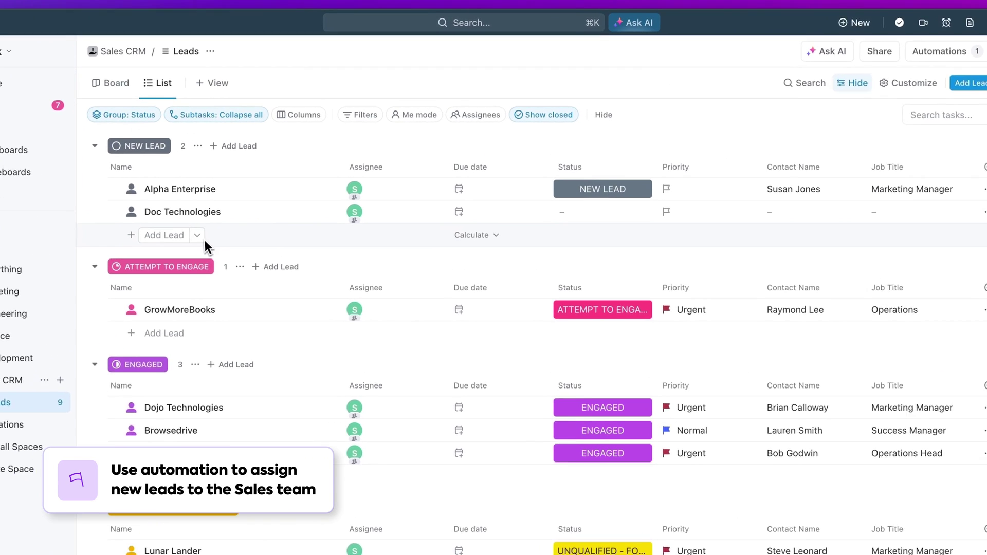
Save 'Thermal Fluid Technologies' as a NEW LEAD and discard the empty extra row
left_click(254, 212)
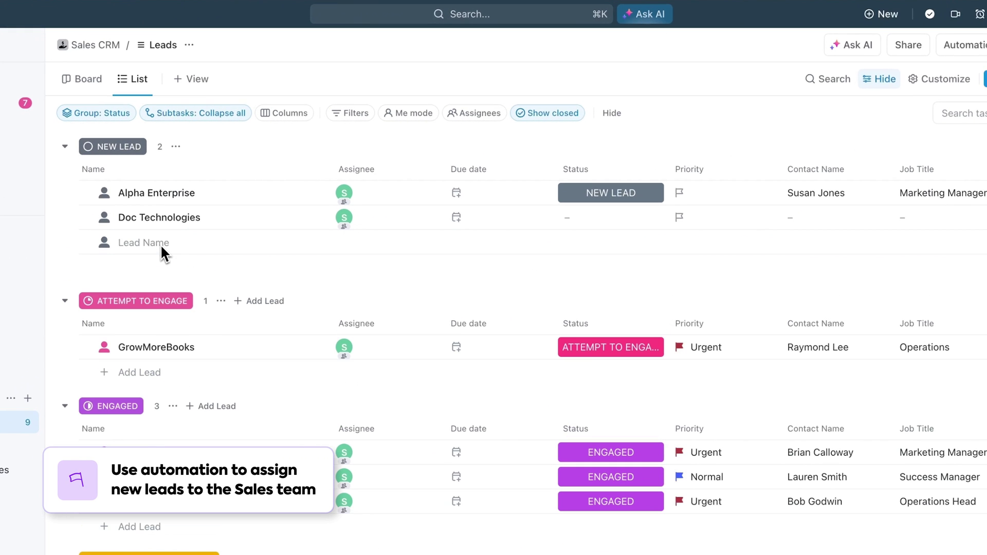
type("Thermal Fluid Technologies")
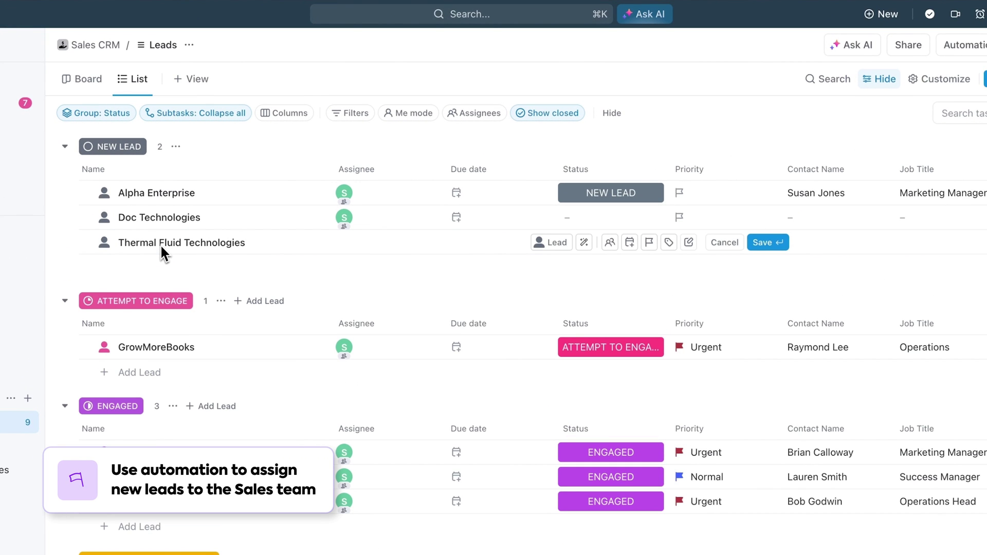
left_click(761, 244)
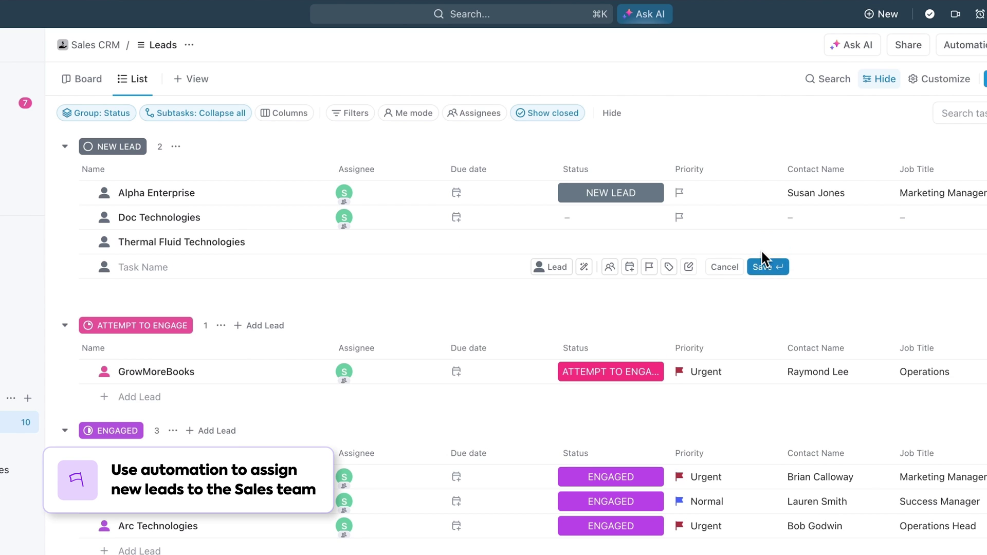
left_click(760, 307)
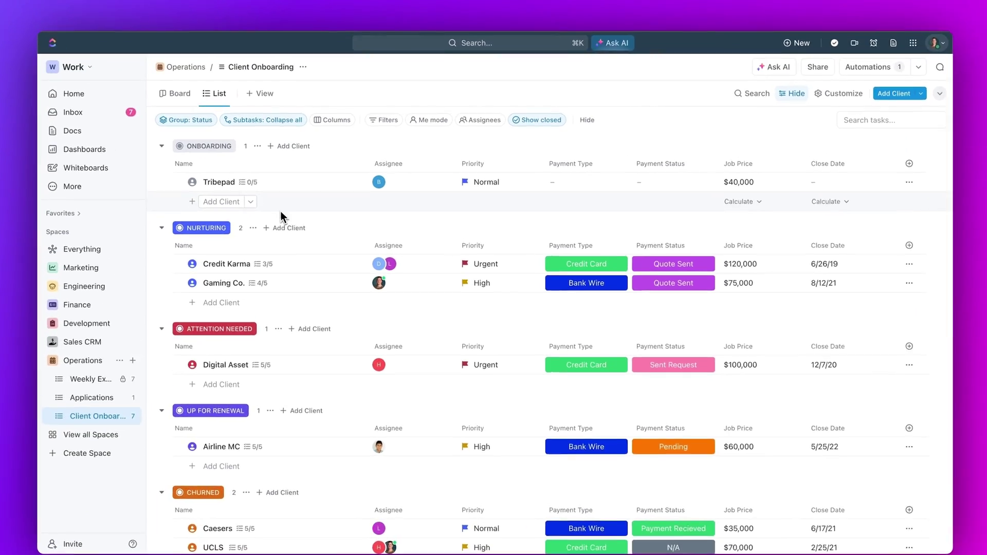
Add a client named 'Coffee House' to the ONBOARDING group
left_click(233, 194)
type("Coffee House")
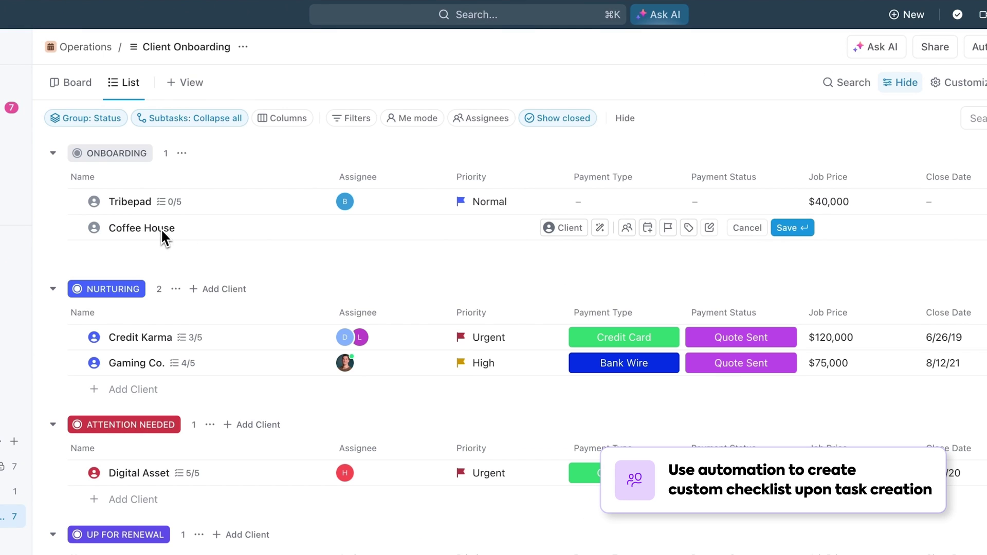
left_click(776, 227)
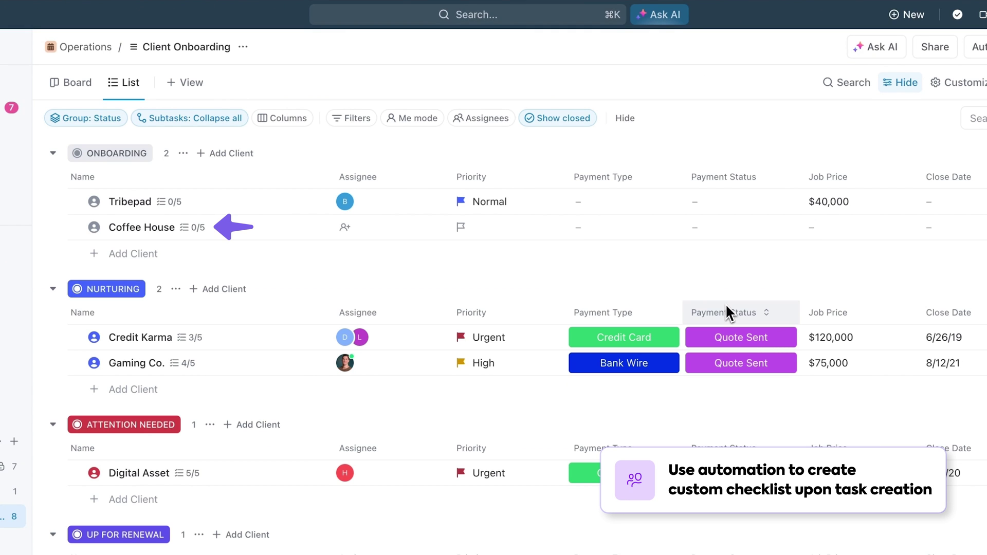
In the Coffee House task, check off the information-gathering and onboarding-form-review checklist items
left_click(202, 235)
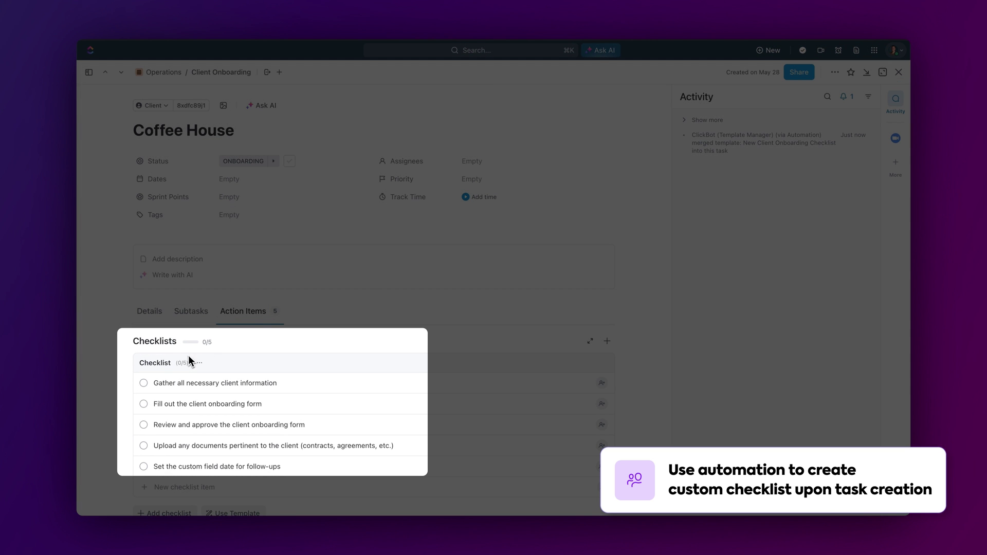
left_click(143, 383)
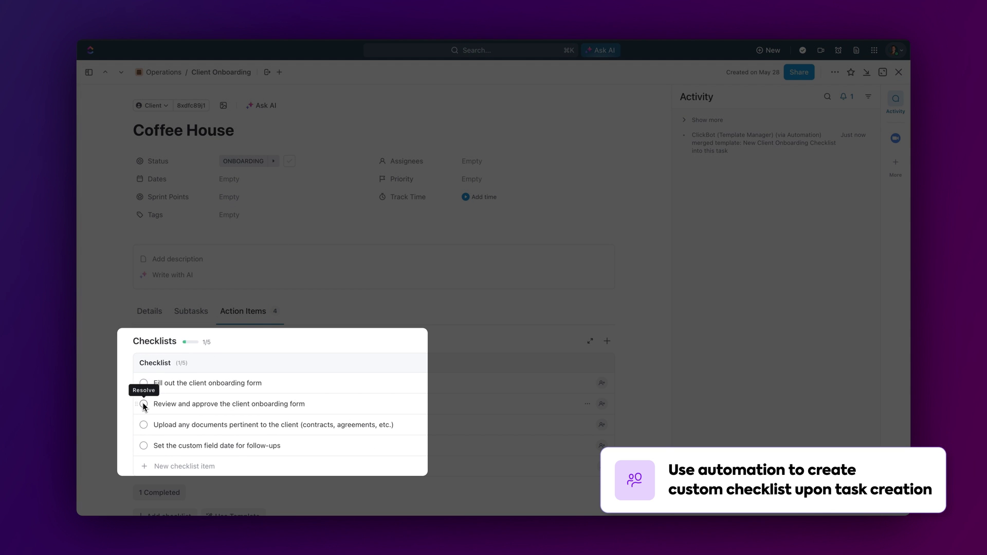
left_click(144, 403)
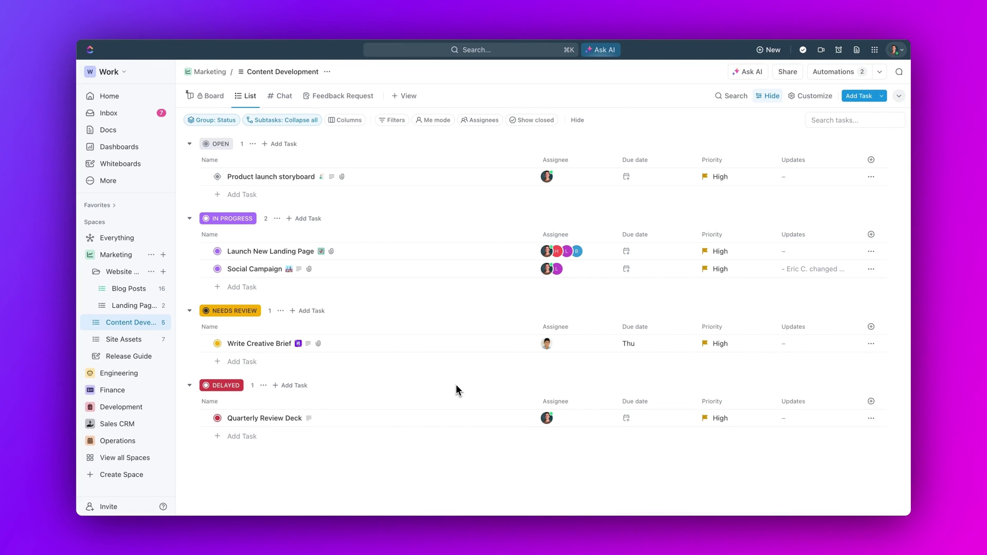
Change the Write Creative Brief task's type to Milestone
left_click(274, 344)
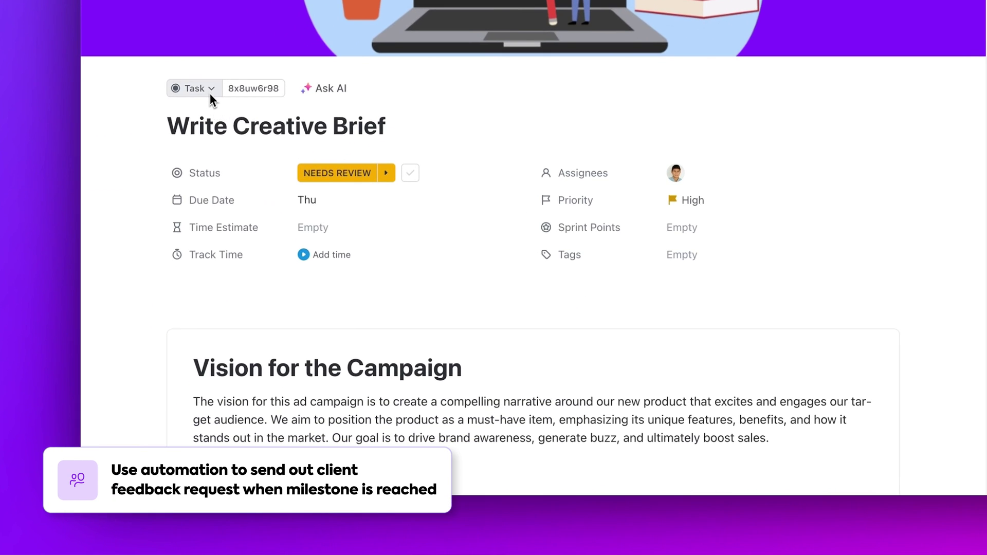
left_click(164, 240)
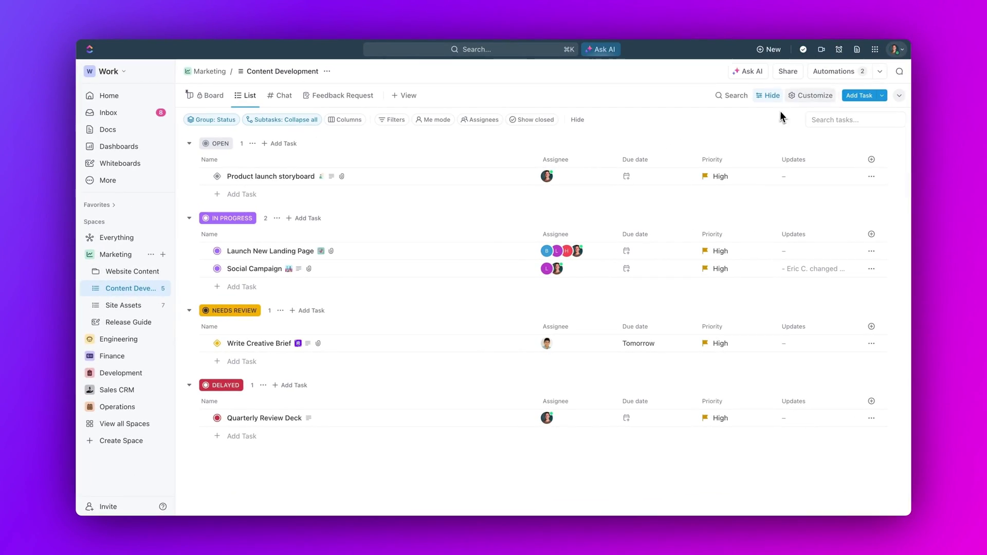
Generate a new automation with AI from the request 'when I am added as an assignee'
left_click(848, 77)
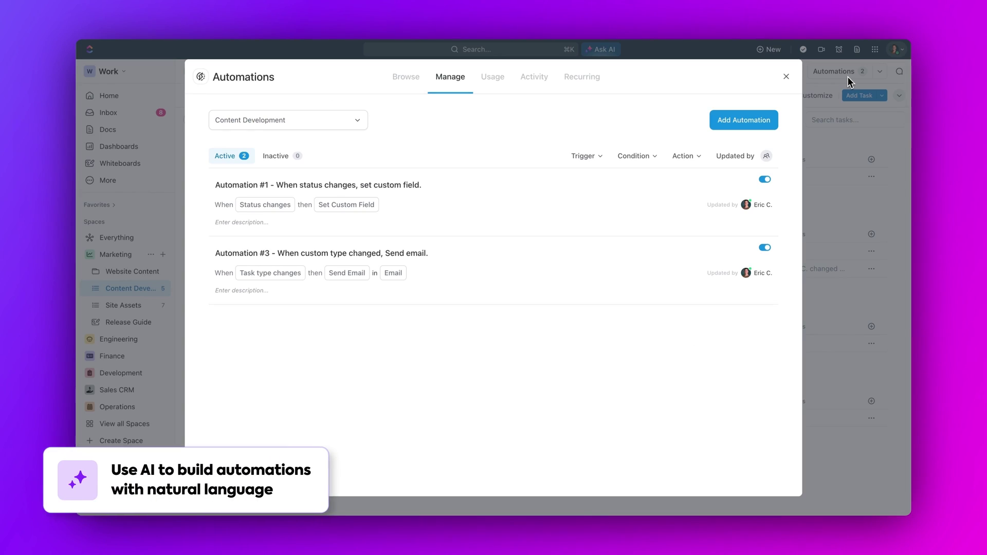
left_click(756, 121)
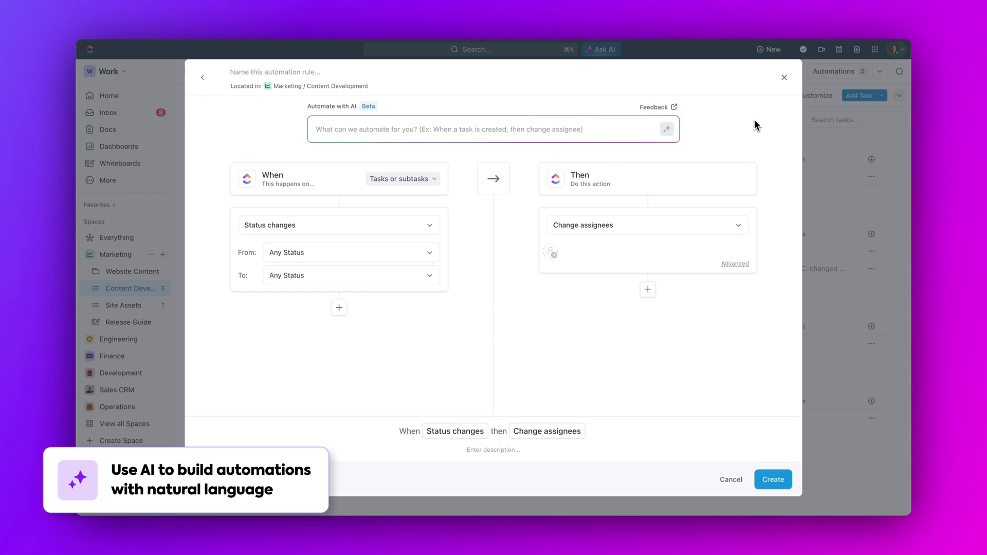
type("when I am added as an assignee, then add task to my personal list")
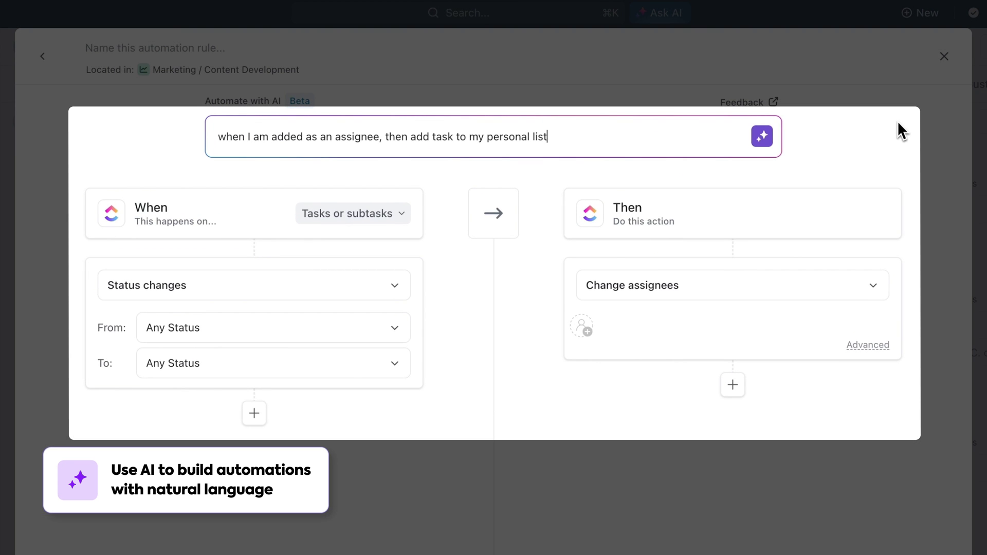
left_click(763, 136)
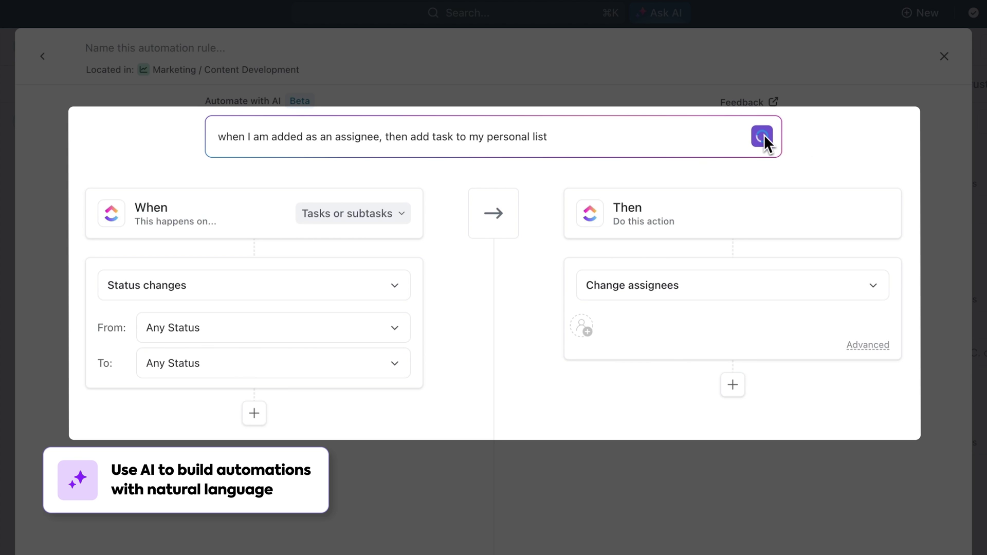